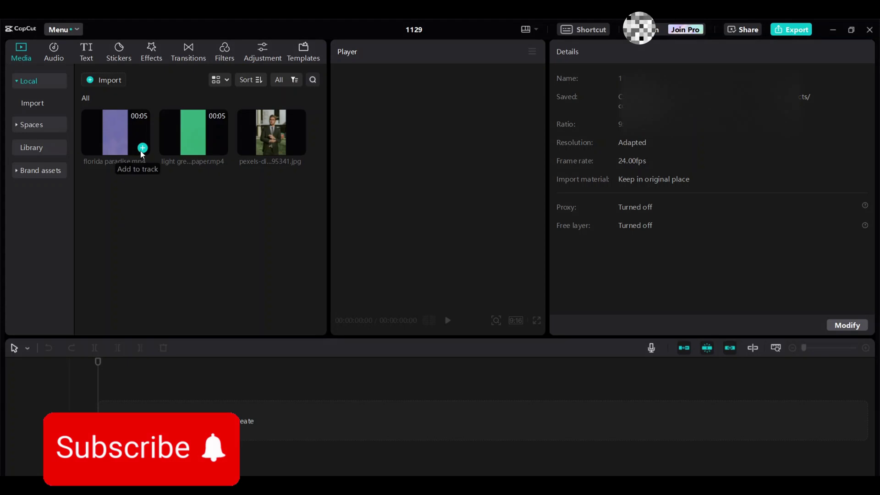
Add florida paradise.mp4 and light green paper.mp4, stacking the green clip on an overlay track above.
click(142, 148)
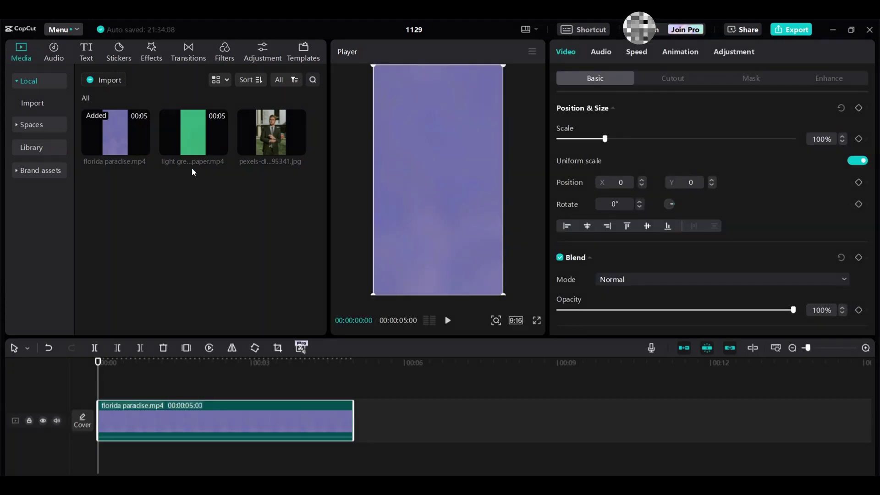
click(220, 148)
drag(309, 389, 301, 355)
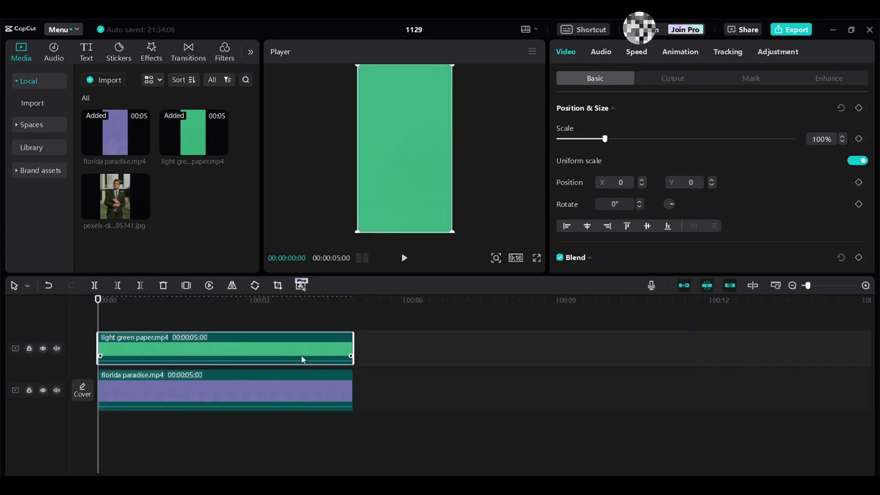
Give the green paper clip an enlarged Circle mask and add the pexels portrait on a top track.
click(759, 82)
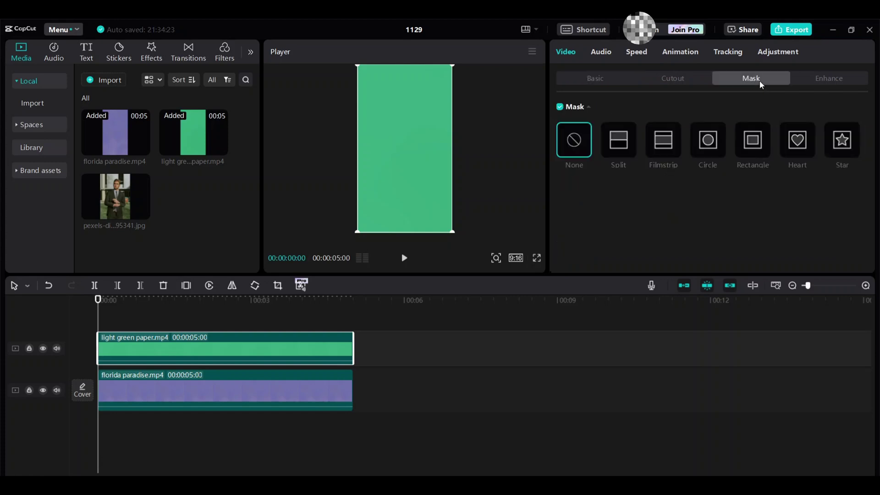
click(703, 151)
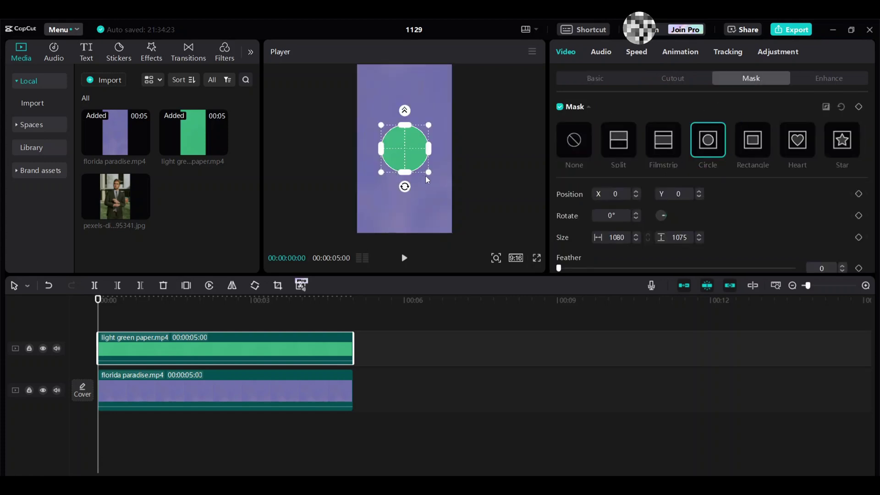
drag(430, 173, 440, 197)
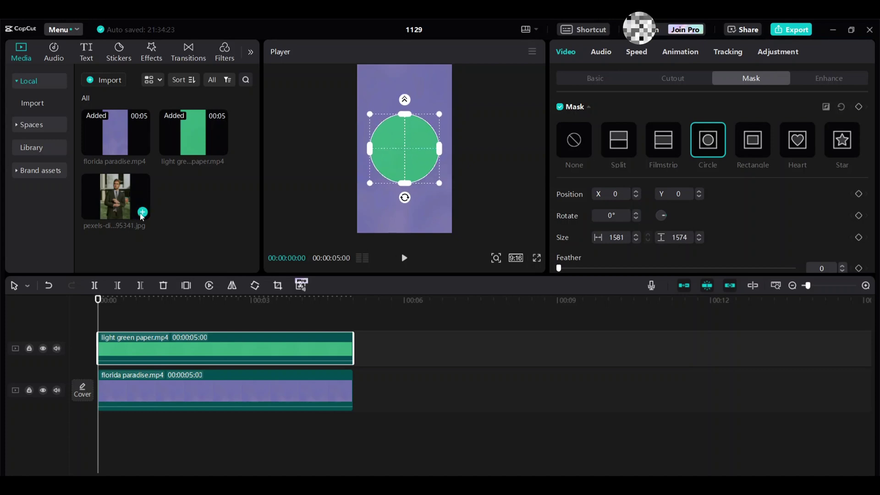
click(142, 213)
drag(219, 396, 217, 321)
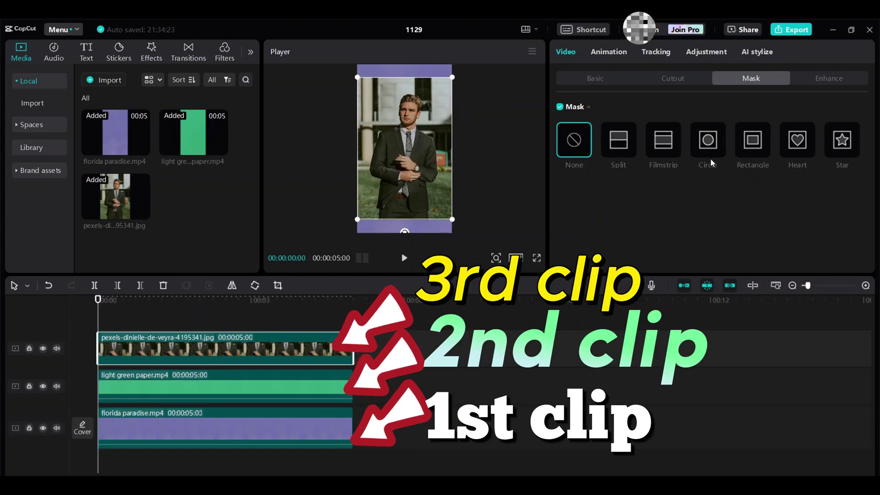
Apply Auto cutout to the portrait, lower the cut-out man in the frame, then deselect.
click(670, 79)
scroll(630, 198, down, 3)
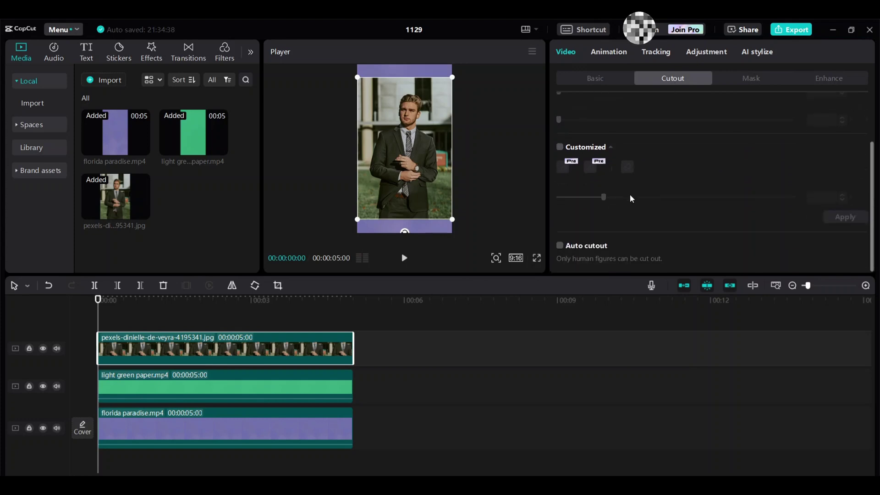
click(559, 246)
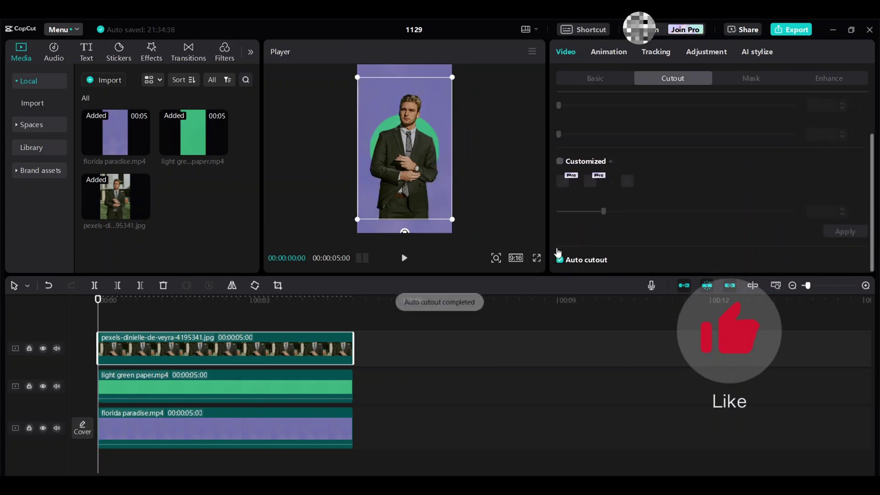
drag(399, 208, 400, 220)
click(399, 403)
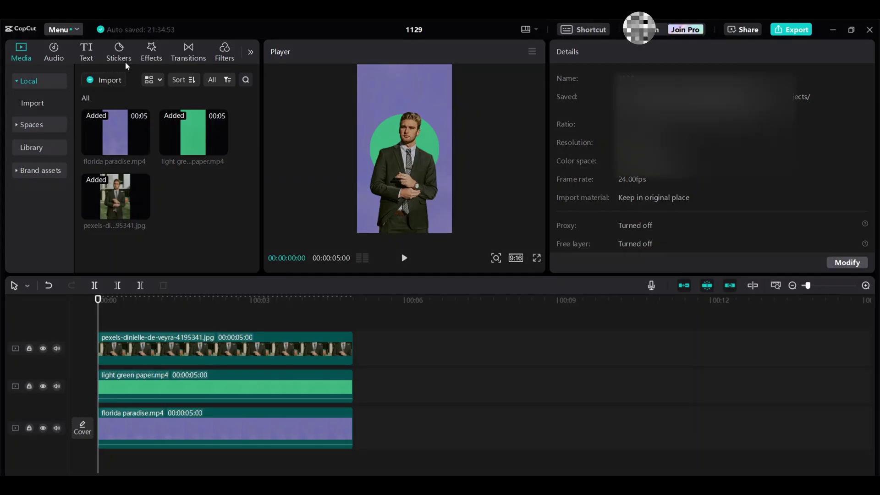
Add the Journal peace-hand sticker, extend it to 5 s, scale 58%, rotate to 104°, and move it left.
click(129, 54)
click(33, 185)
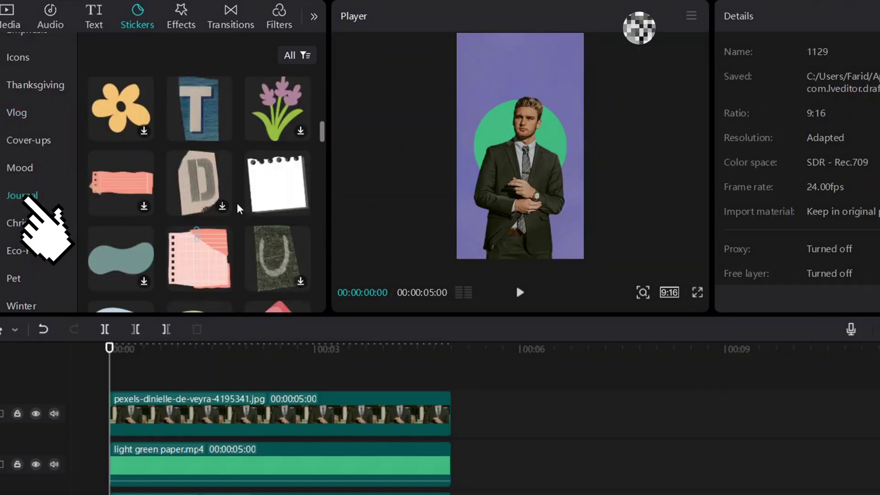
scroll(237, 203, down, 6)
mouse_move(232, 159)
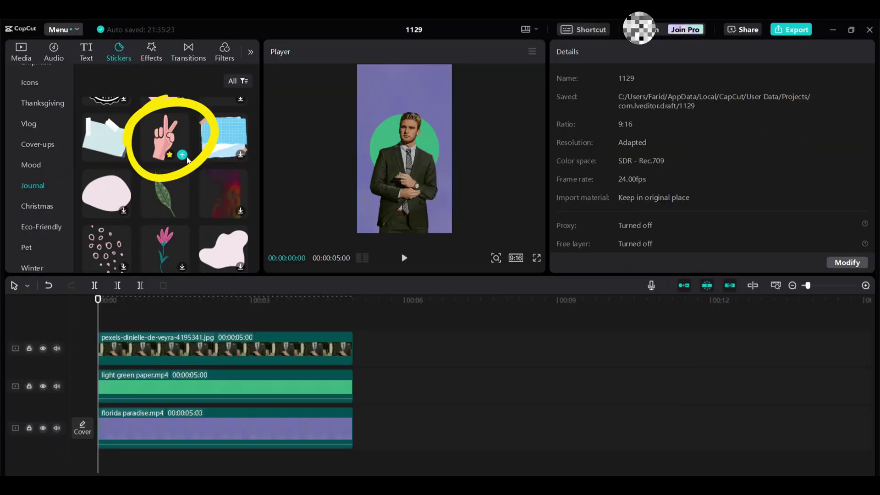
click(182, 155)
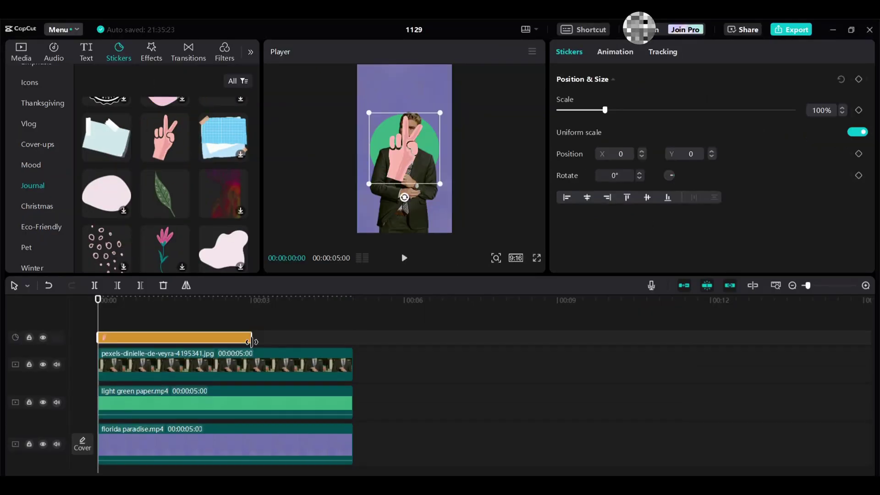
drag(251, 341, 333, 343)
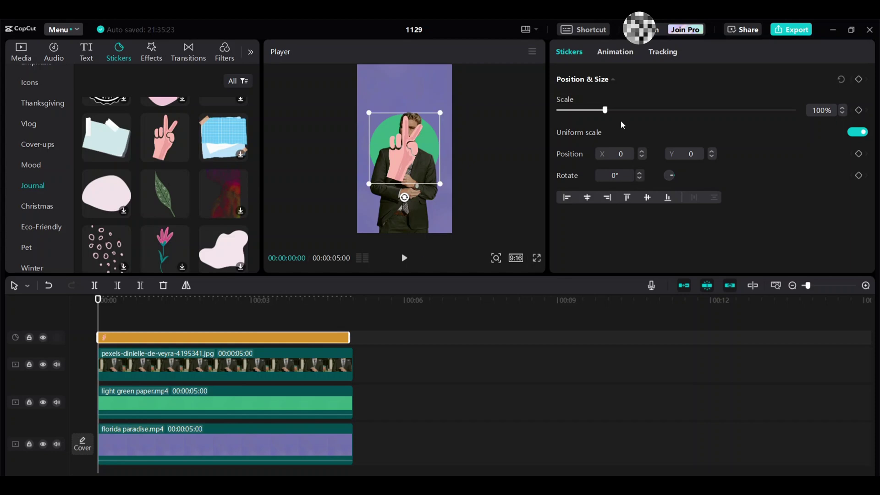
drag(605, 110, 585, 110)
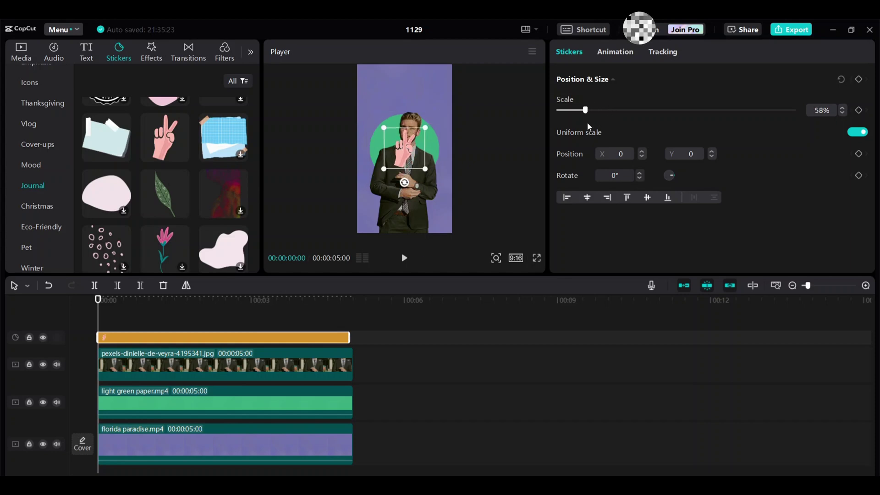
drag(405, 182, 372, 141)
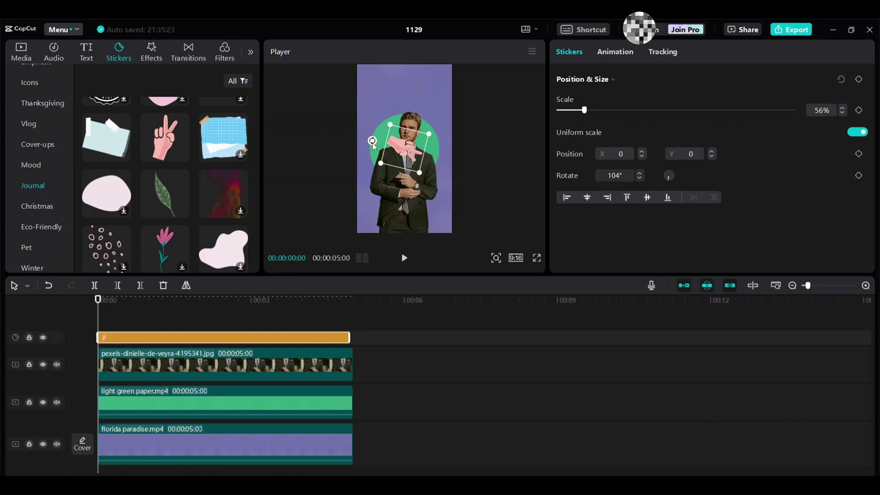
drag(401, 147, 370, 142)
Add the white paper note sticker and place it over the hand on the man's left.
scroll(145, 181, up, 1)
scroll(144, 182, up, 8)
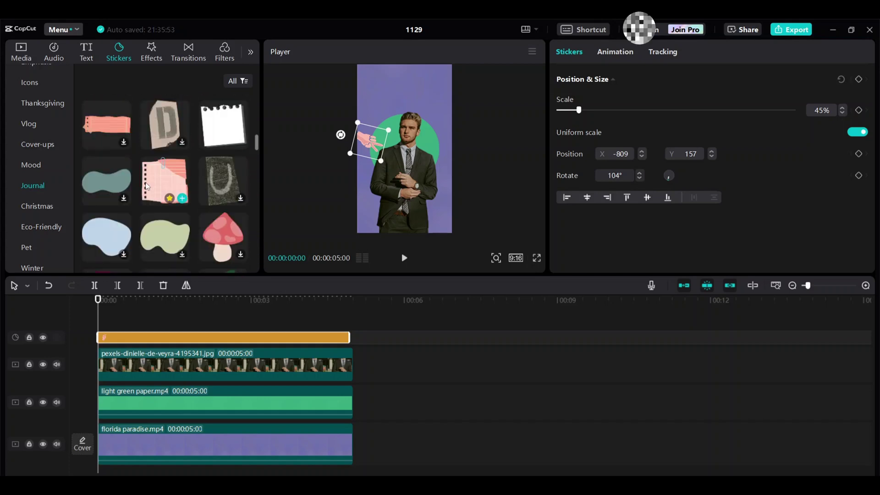
click(242, 142)
mouse_move(414, 159)
mouse_down()
mouse_move(371, 138)
mouse_move(400, 162)
mouse_move(384, 151)
mouse_up()
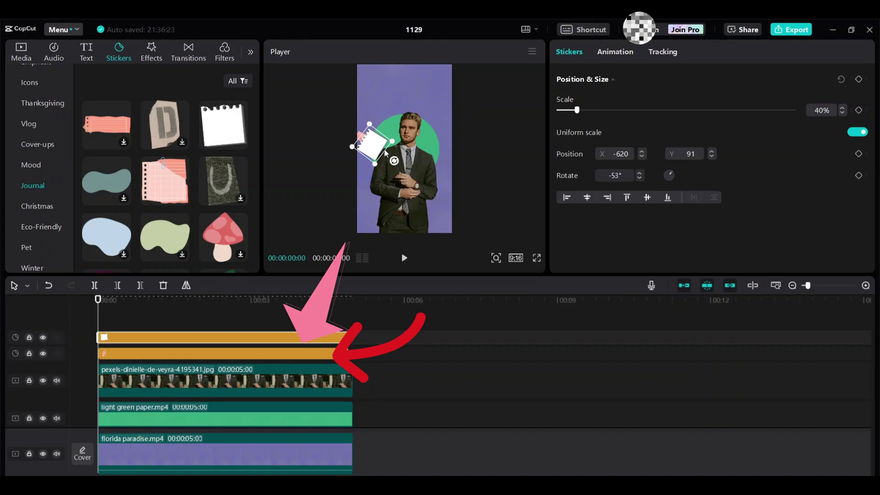
Group the hand and note stickers into a compound clip and place a tilted copy on the man's upper right.
key(alt+g)
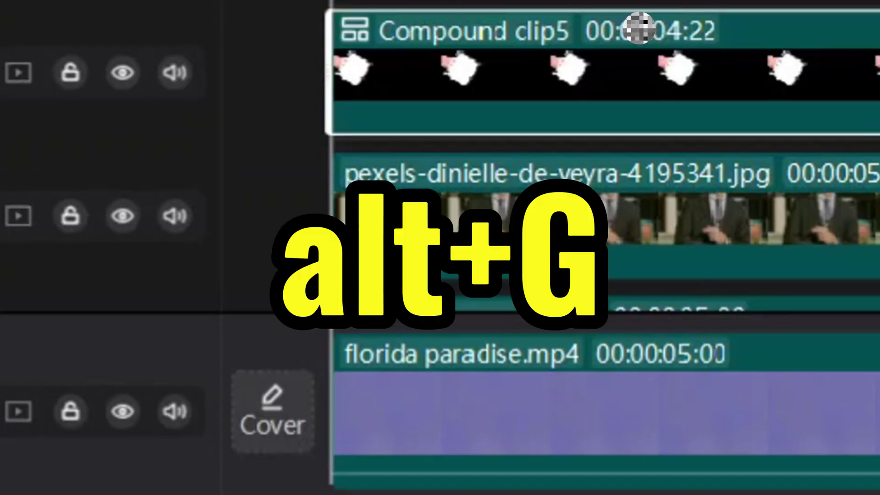
key(ctrl+c)
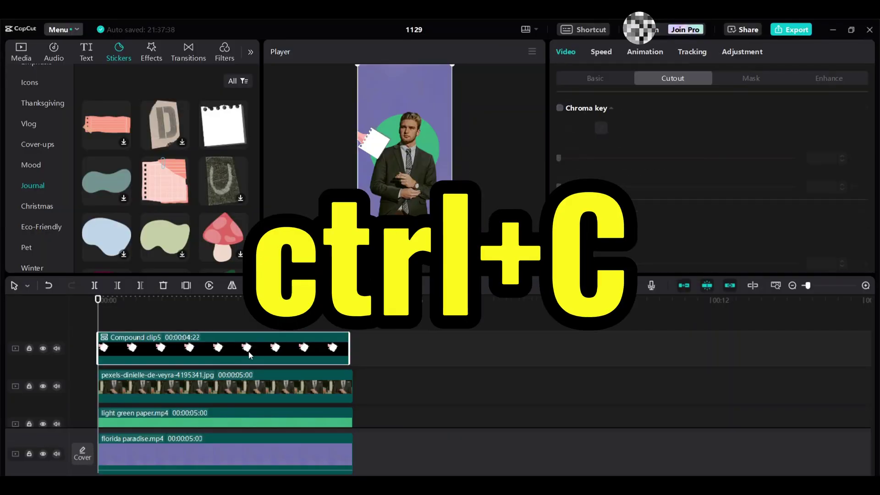
click(273, 329)
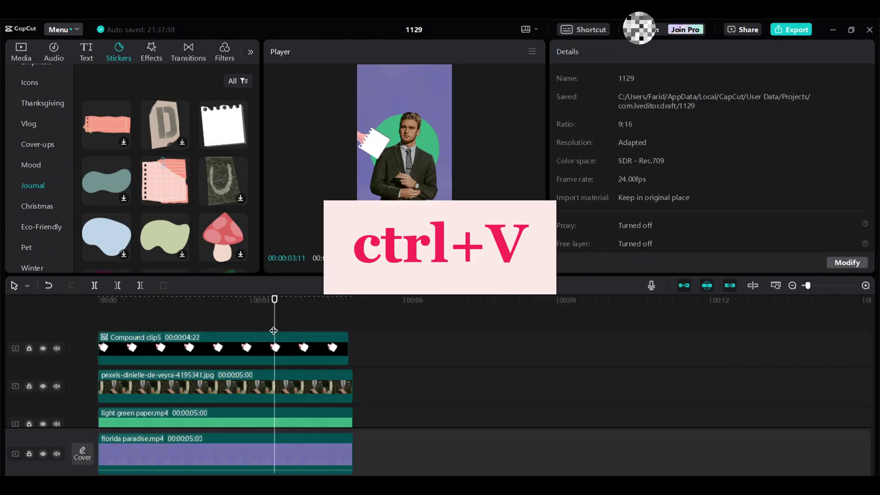
key(ctrl+v)
drag(274, 330, 98, 330)
drag(298, 351, 134, 342)
drag(378, 148, 436, 108)
drag(470, 214, 330, 182)
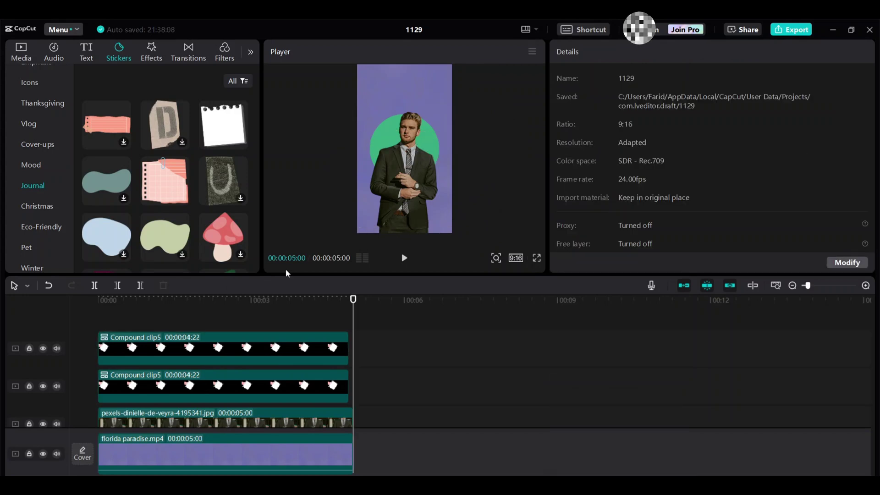
Paste another note sticker, stretch it to full length, and set it to 40% and 72° at lower right.
key(ctrl+v)
drag(371, 337, 74, 339)
drag(251, 337, 349, 337)
drag(440, 113, 450, 183)
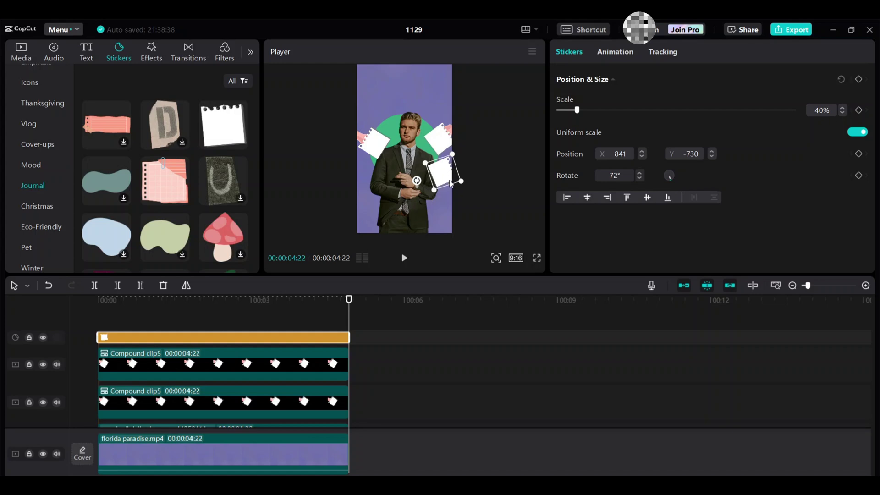
drag(347, 324, 98, 324)
click(21, 51)
Add a Default text preset and move it onto the man's face.
click(84, 54)
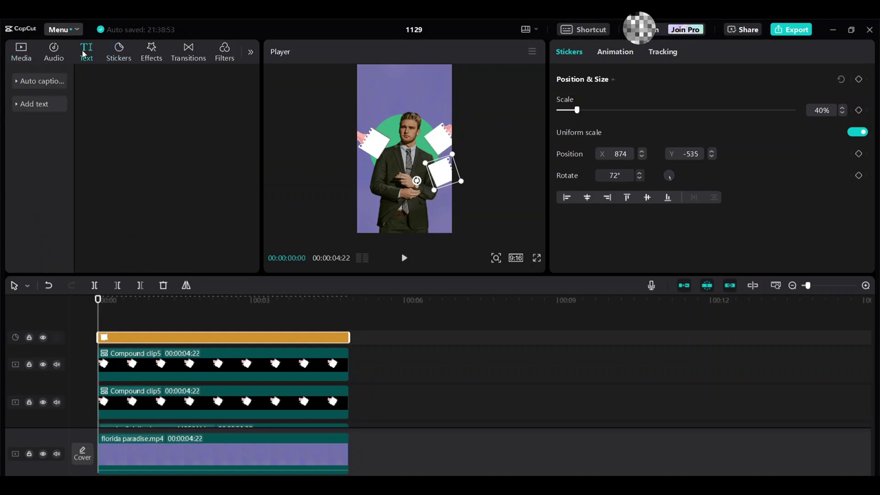
click(54, 106)
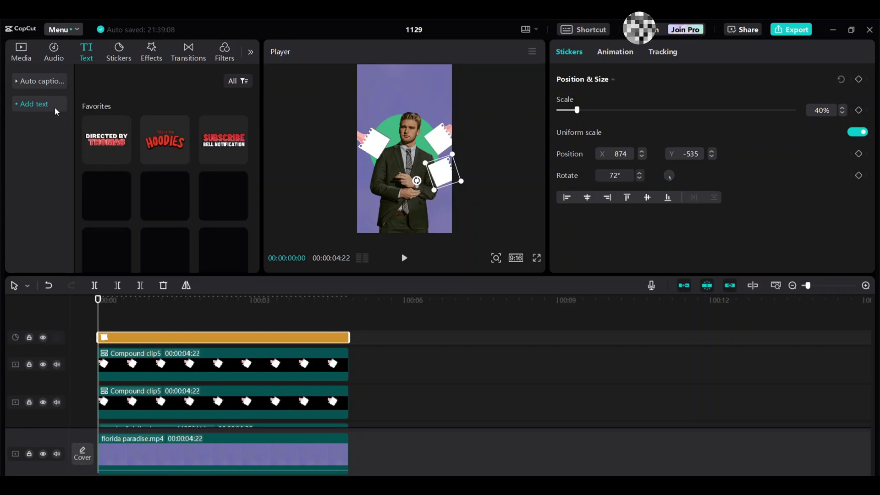
click(17, 105)
click(30, 128)
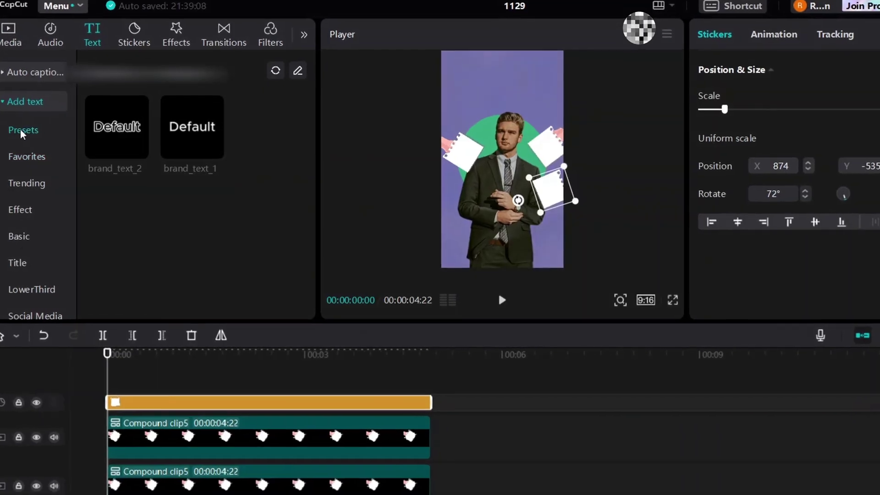
mouse_move(224, 162)
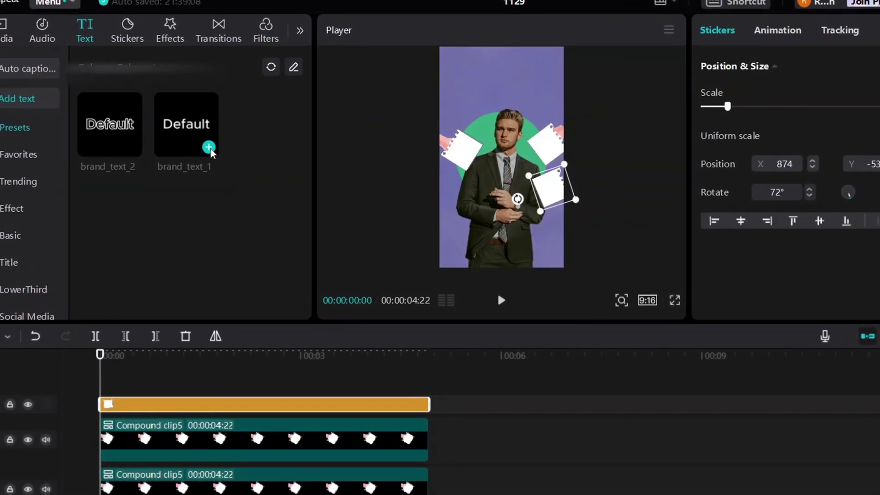
click(209, 148)
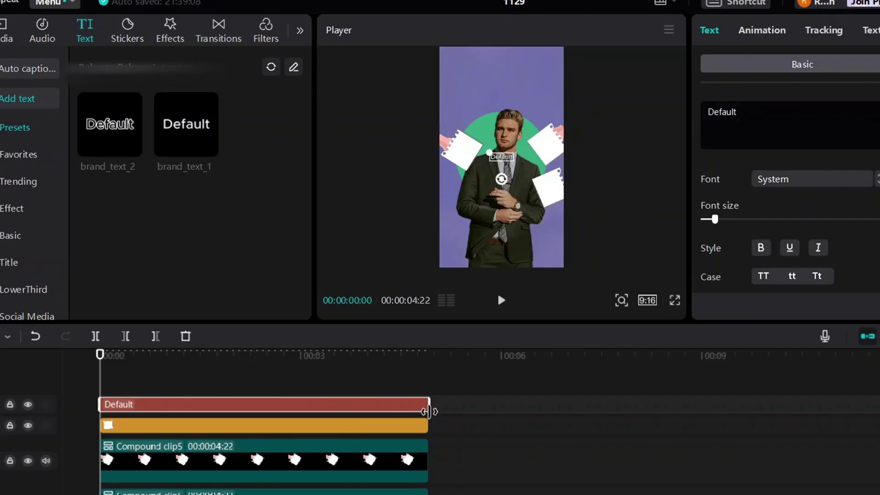
drag(503, 163, 511, 133)
Turn the text into a large bold white dash over the eyes with Stroke unchecked.
key(BackSpace)
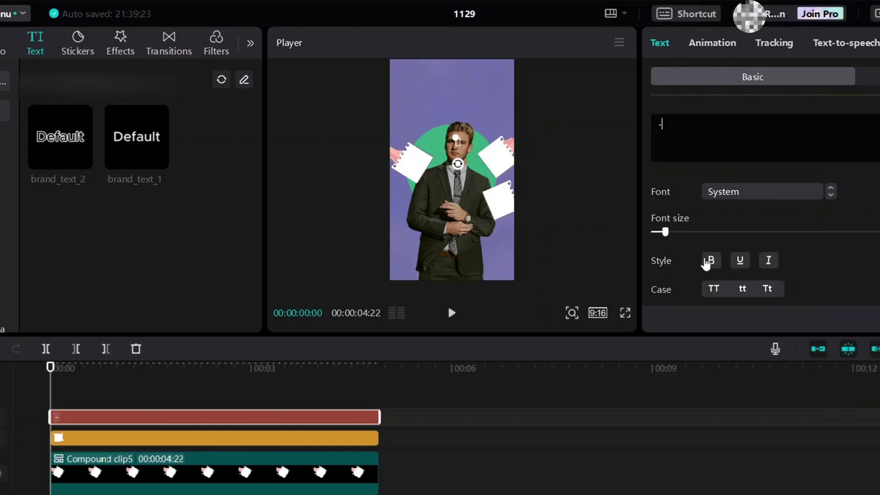
drag(667, 236, 862, 239)
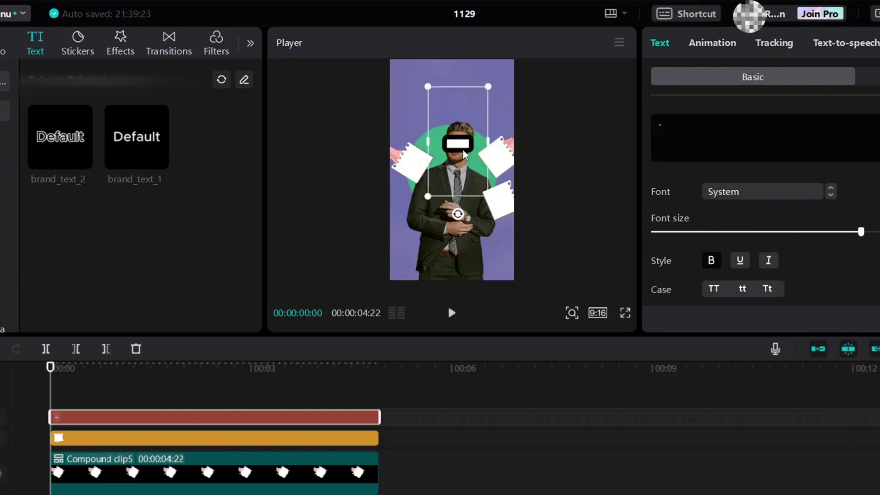
drag(465, 155, 466, 153)
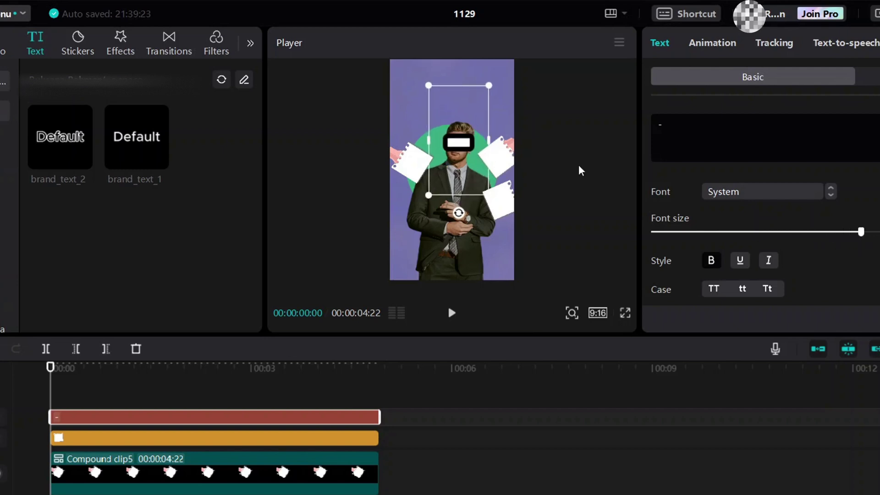
scroll(762, 213, down, 10)
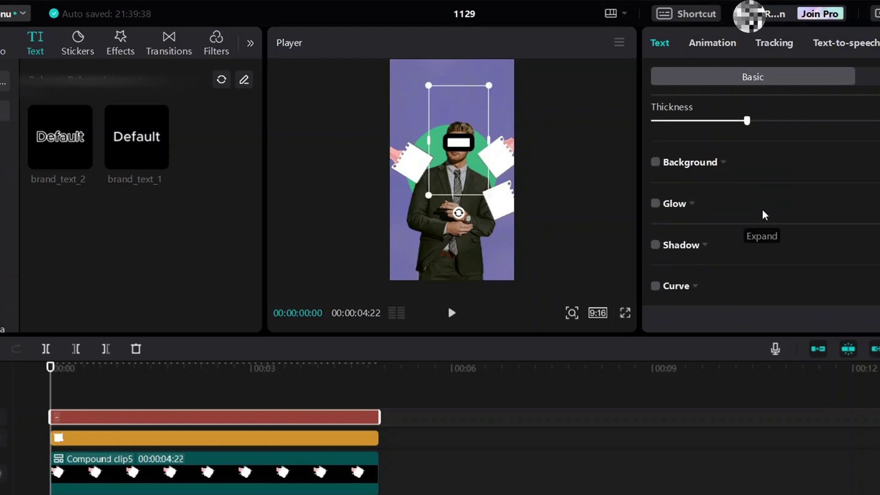
scroll(762, 213, up, 5)
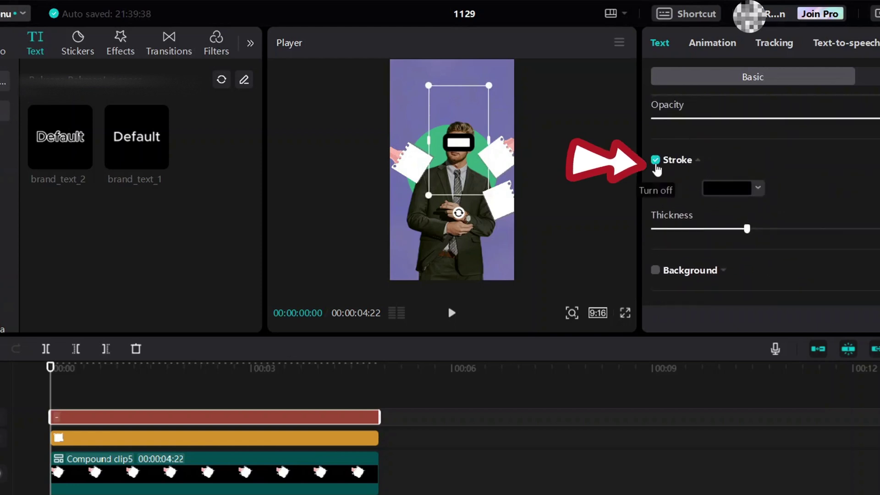
click(656, 161)
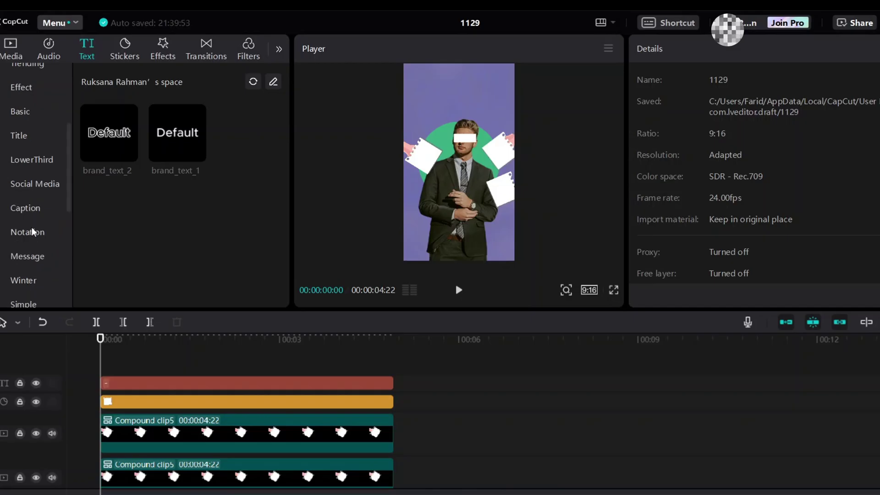
Add the Collection collage caption and retype it to read 'total'.
click(25, 208)
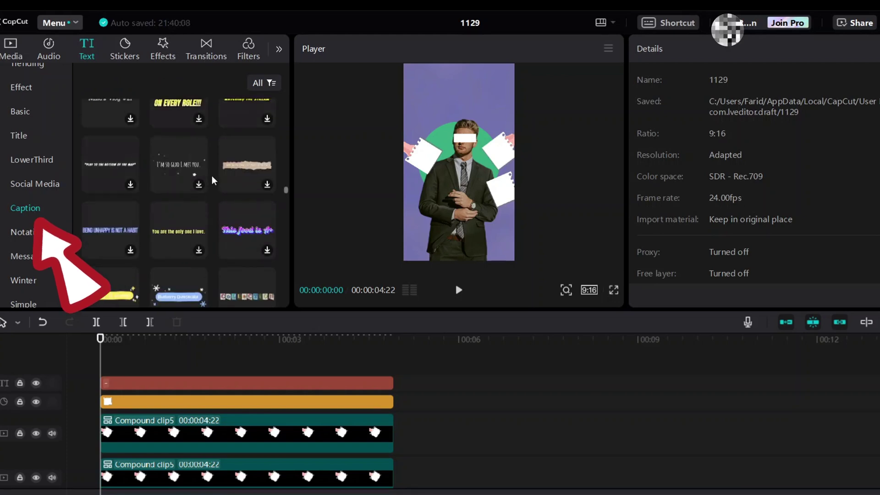
scroll(214, 180, down, 2)
click(267, 256)
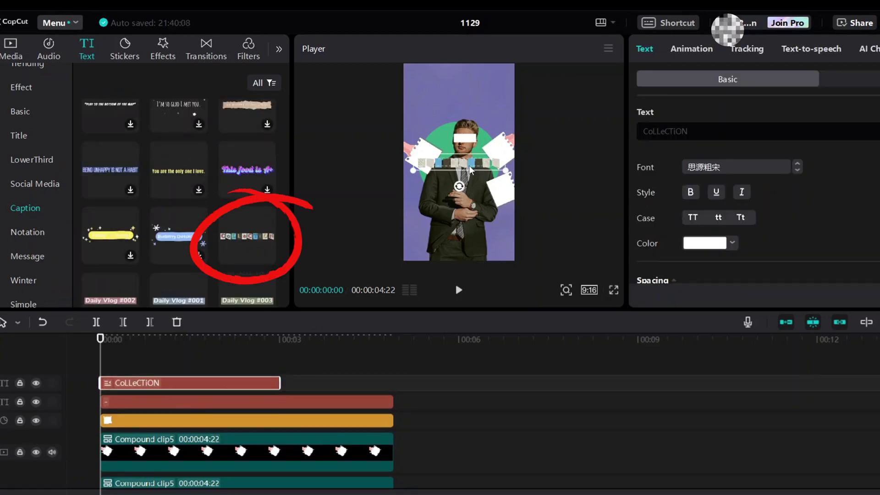
click(462, 96)
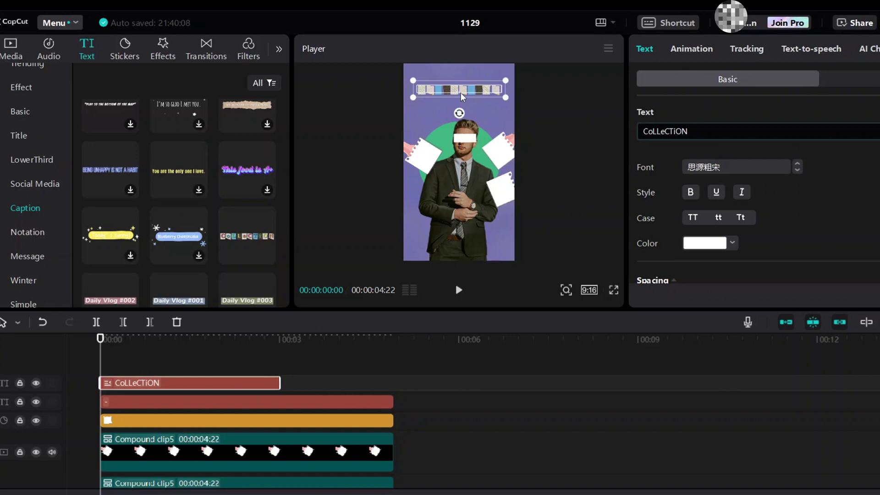
drag(714, 132, 627, 125)
key(BackSpace)
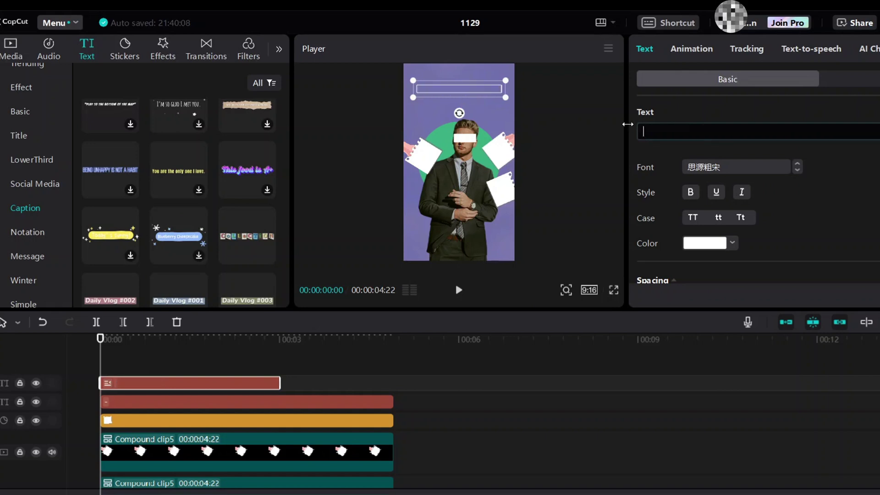
text(total)
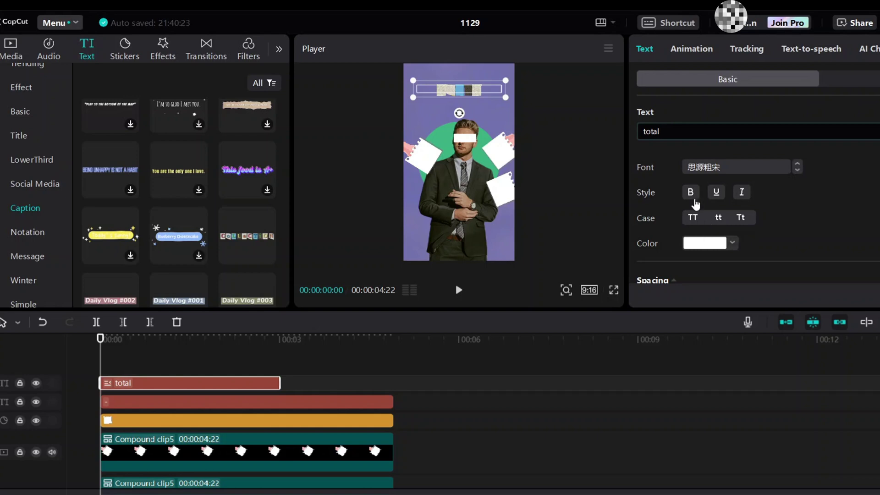
Set the caption's font to Montserrat.
scroll(695, 204, down, 1)
scroll(695, 203, up, 1)
click(735, 168)
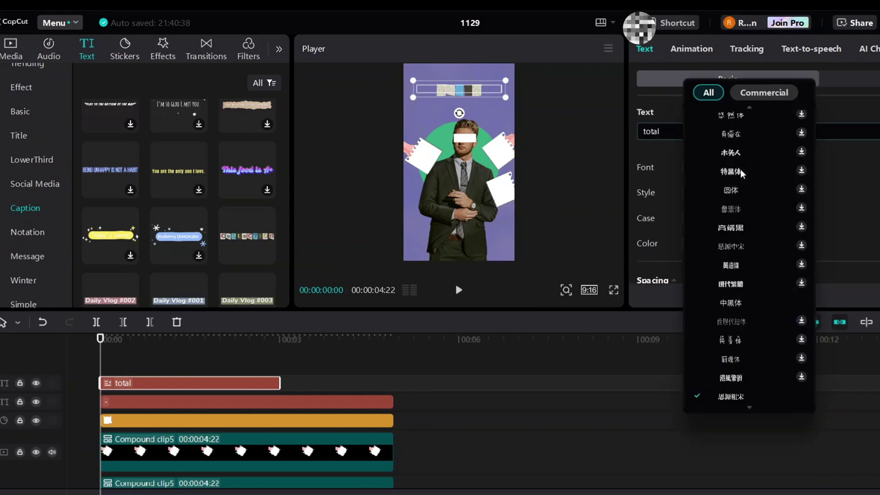
scroll(741, 173, down, 5)
click(751, 285)
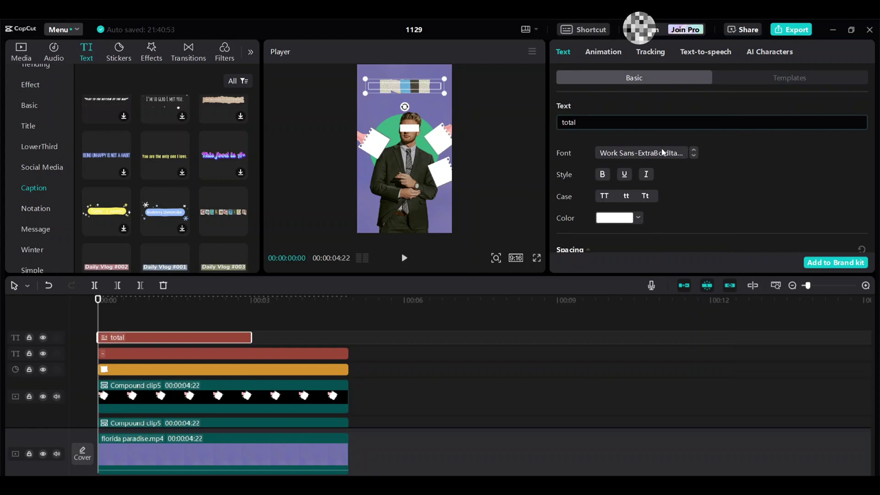
click(662, 151)
click(644, 152)
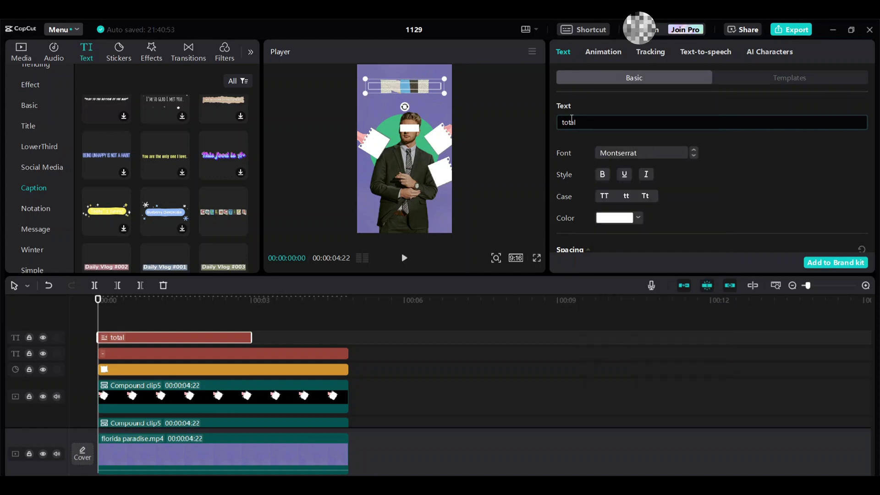
Scale the 'total' title to 144%, extend it to the video's end, and apply the Jiggly loop animation.
scroll(599, 224, down, 5)
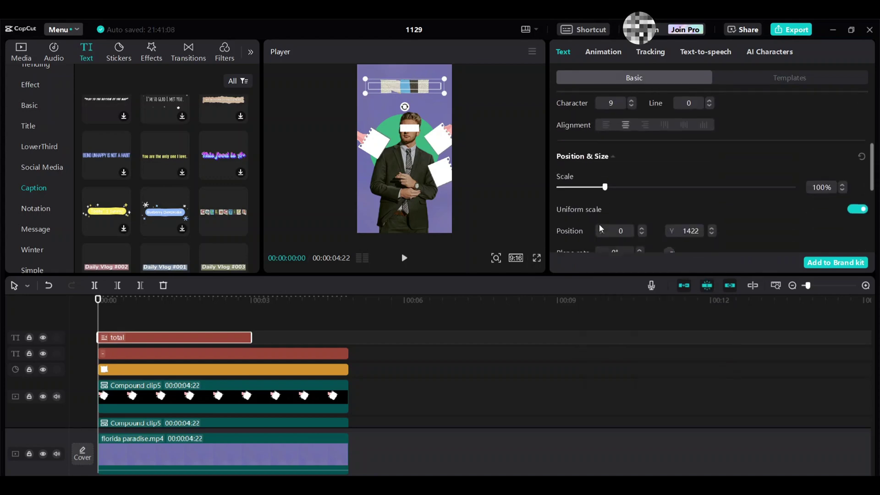
drag(605, 145, 626, 145)
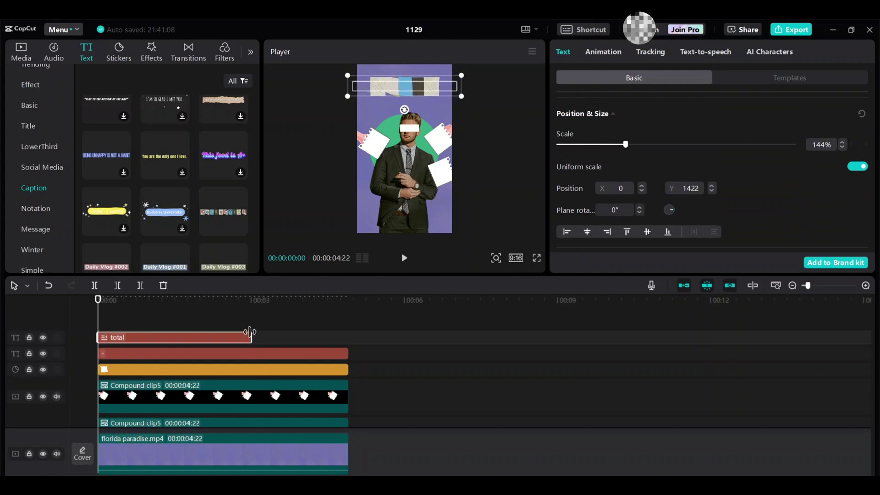
drag(279, 341, 348, 343)
click(612, 56)
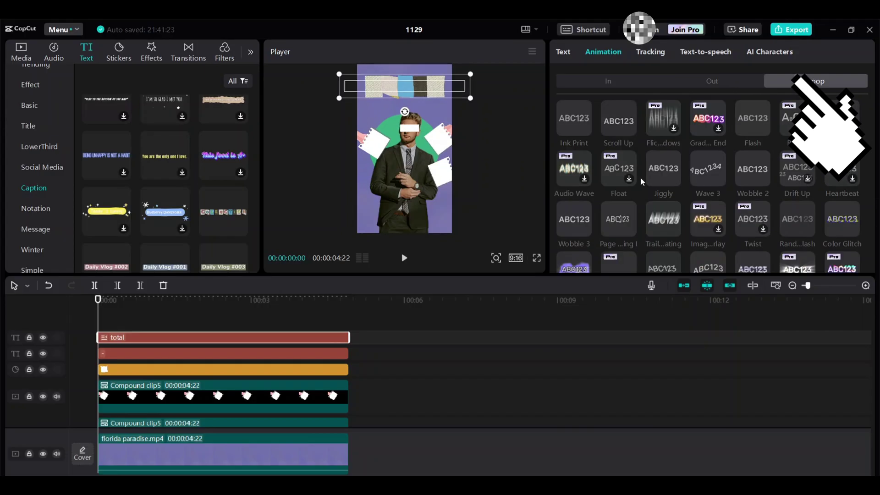
click(816, 80)
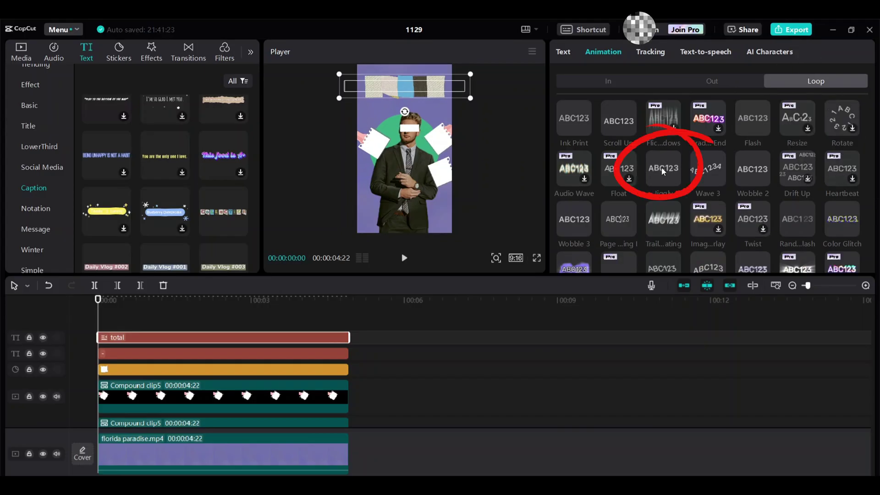
click(663, 170)
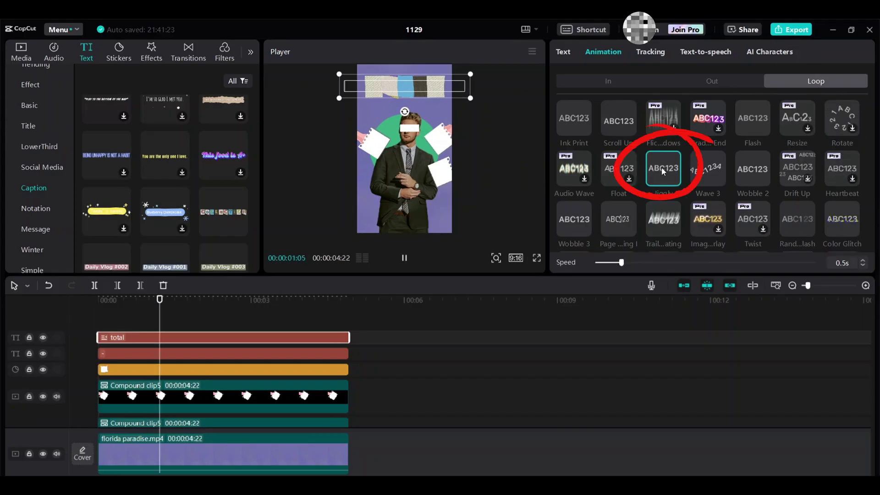
click(563, 52)
Duplicate the 'total' title onto its own track at 0:00 and stack both copies at the top.
key(ctrl+c)
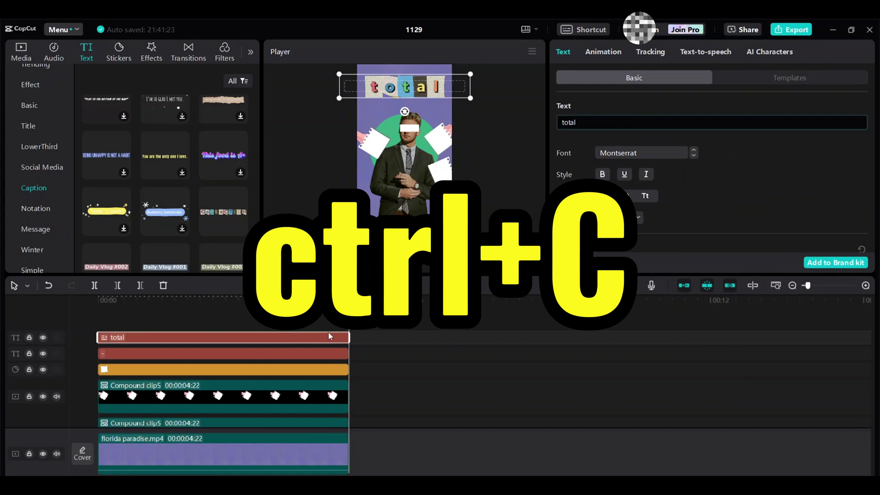
key(ctrl+v)
drag(440, 338, 188, 328)
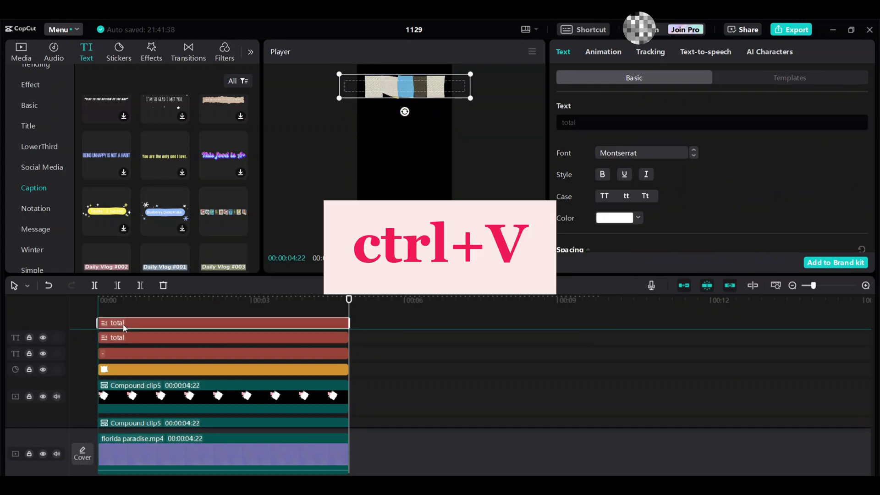
key(Home)
drag(394, 98, 395, 115)
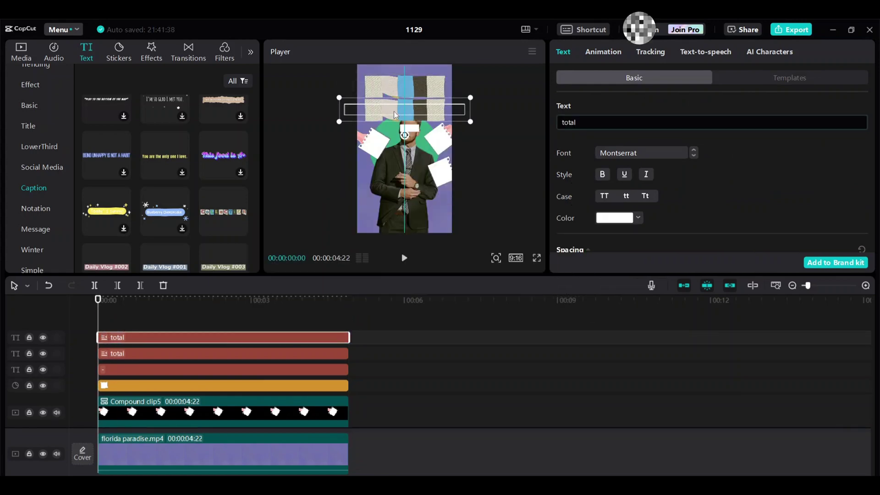
drag(410, 77, 414, 76)
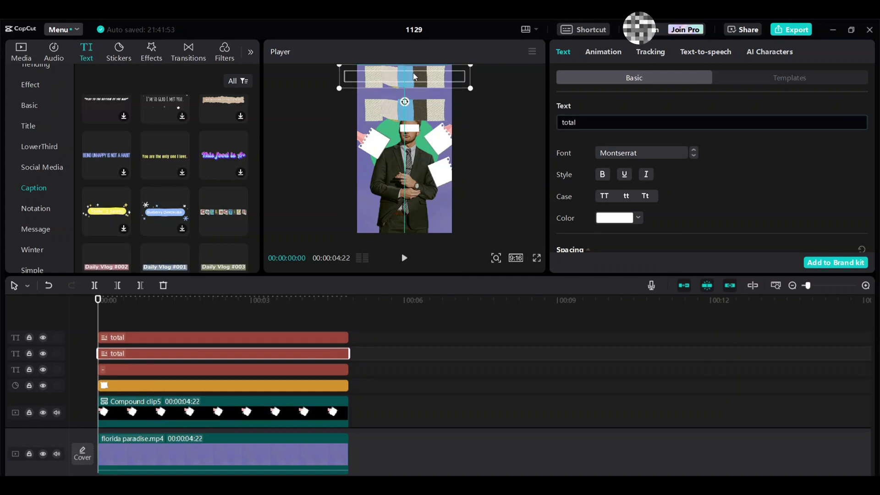
mouse_move(416, 114)
mouse_down()
mouse_move(416, 99)
mouse_move(416, 108)
mouse_up()
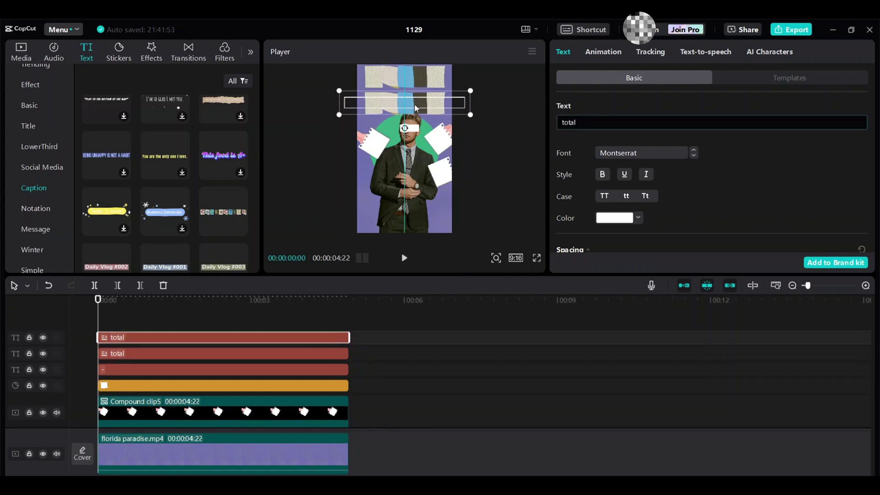
Retype the duplicated title to read 'Worker'.
drag(577, 123, 554, 121)
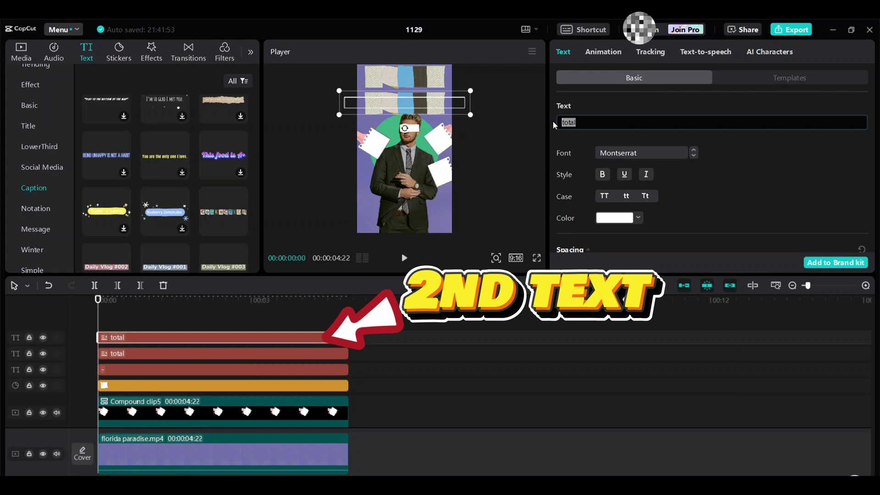
key(BackSpace)
text(wor)
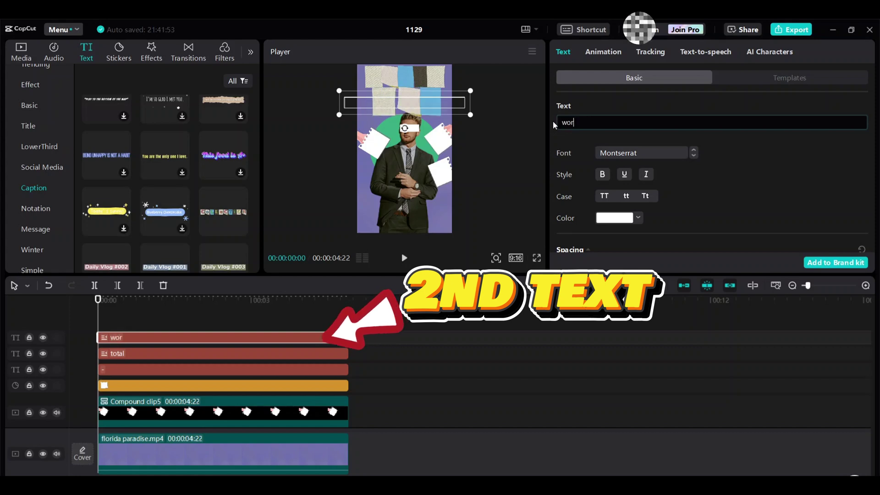
text(ker)
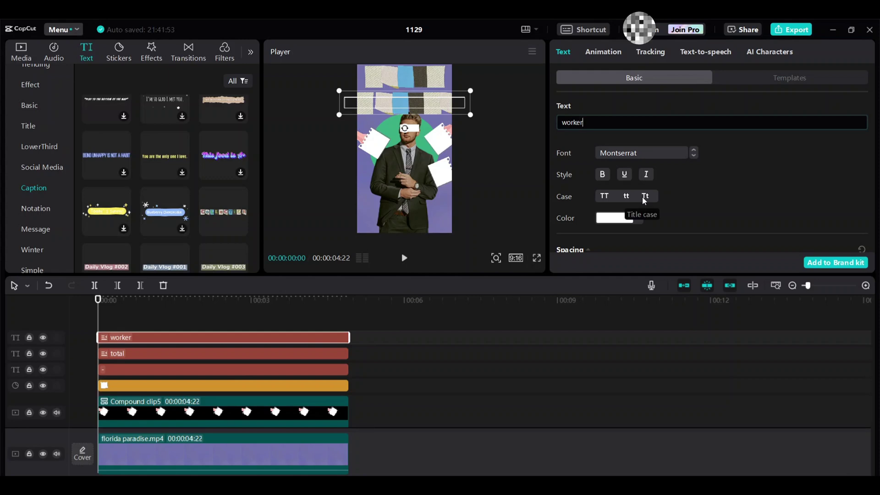
click(98, 326)
click(151, 51)
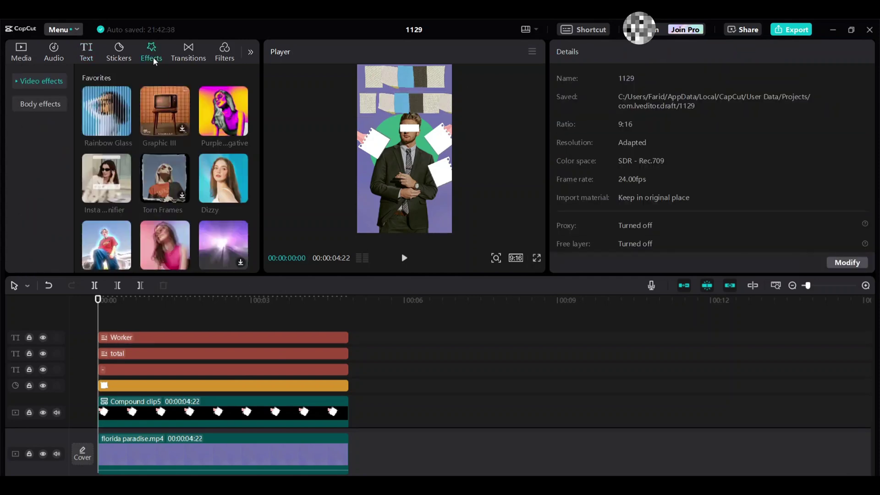
Add Nightclub's Rebound Swing effect across the full video with Size 6 and Speed 4, then play it.
click(18, 82)
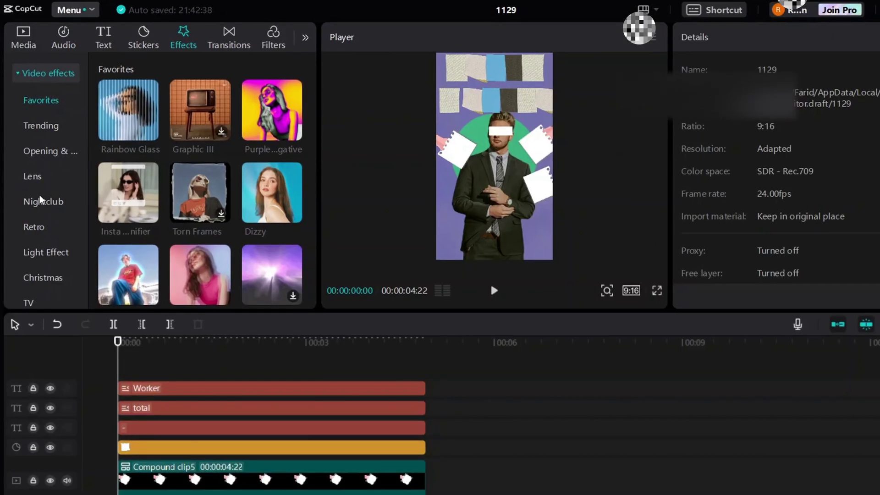
click(37, 198)
scroll(250, 215, down, 5)
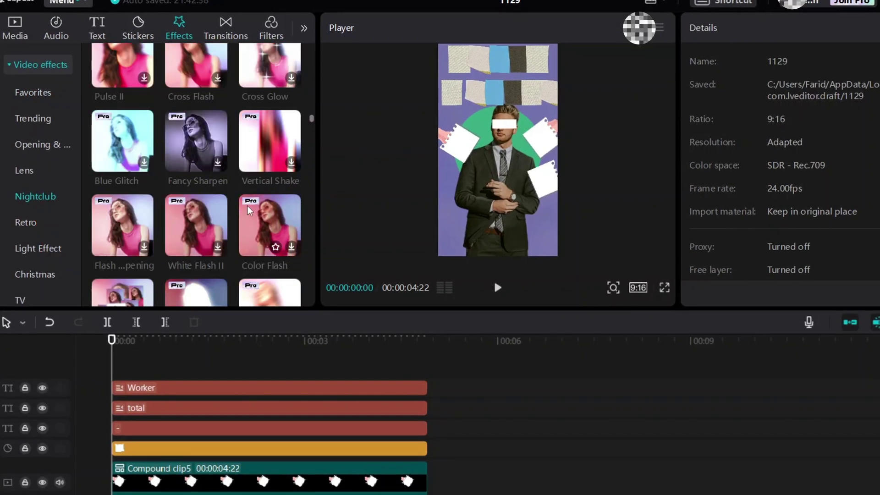
scroll(249, 210, down, 2)
drag(270, 165, 112, 376)
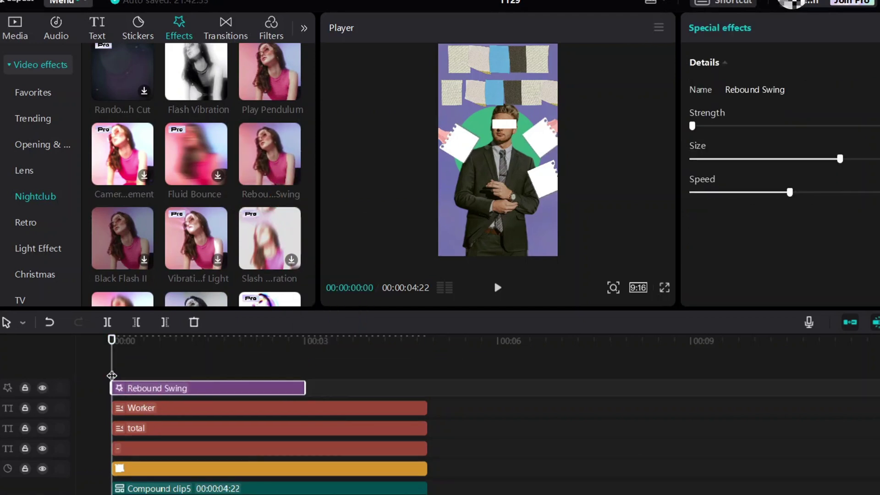
drag(306, 389, 423, 391)
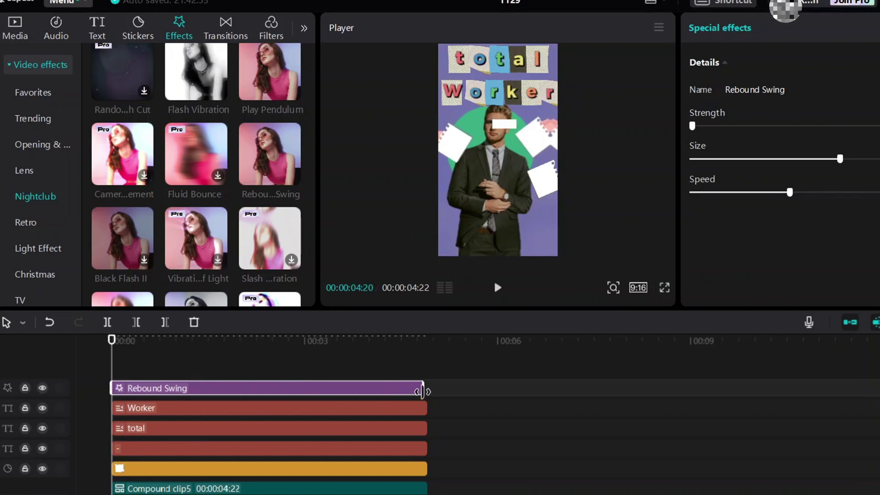
drag(111, 357, 296, 430)
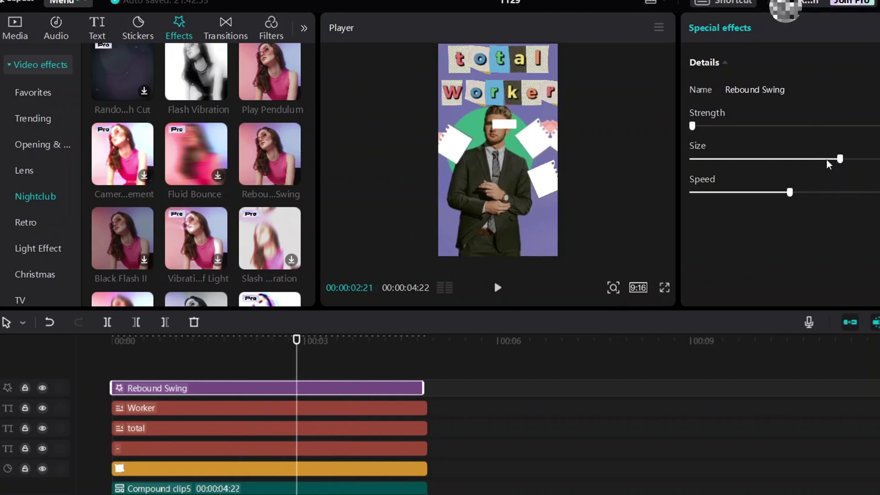
drag(765, 175, 709, 183)
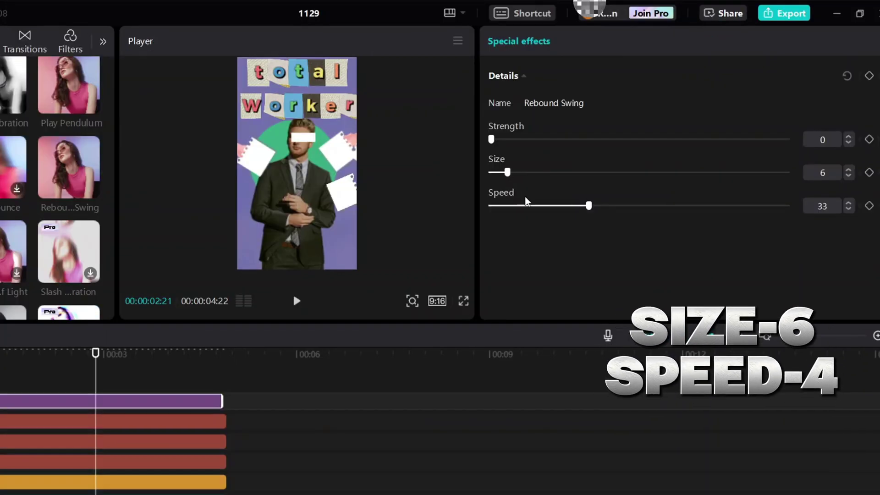
drag(588, 205, 501, 208)
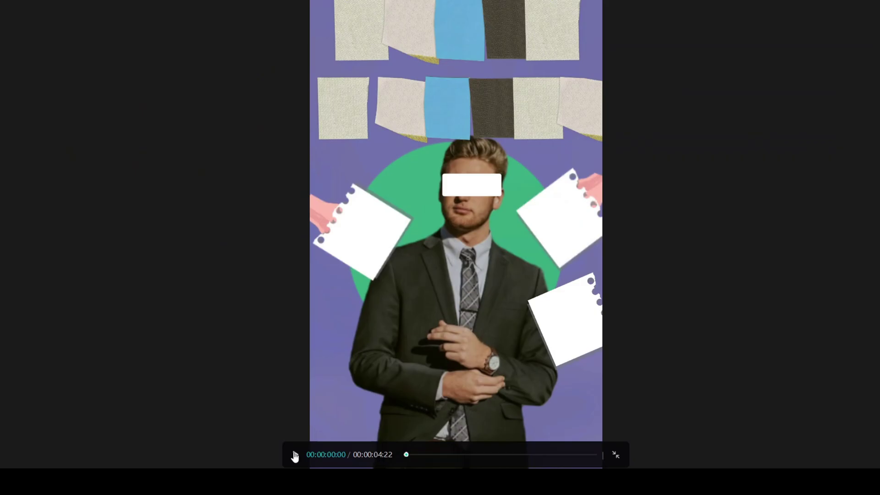
click(294, 455)
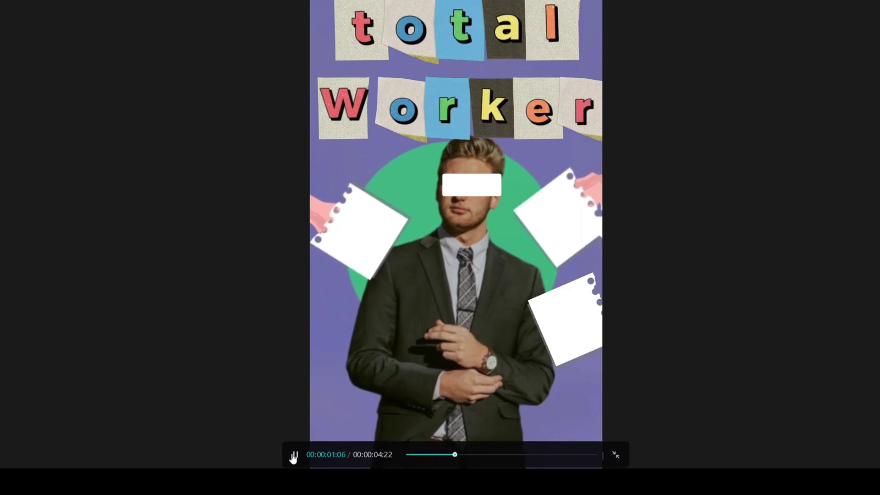